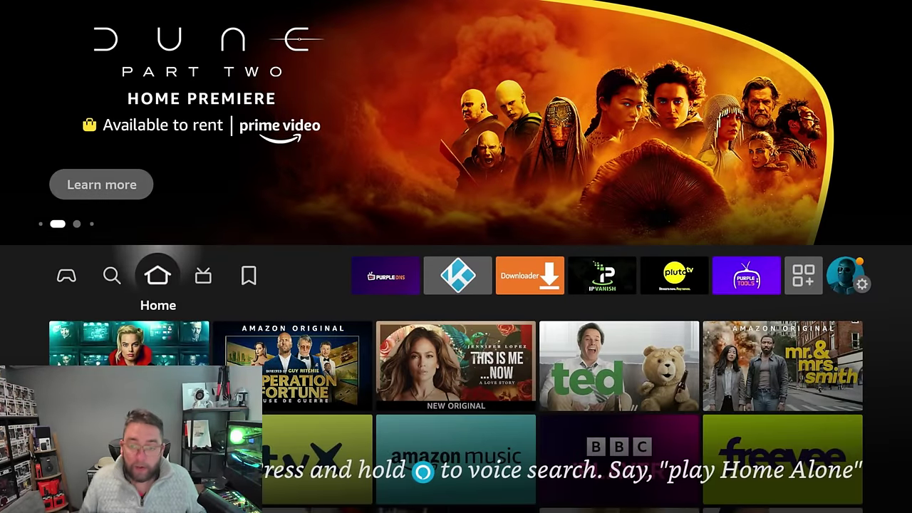
- Go to the Network section of Fire TV Settings
key("Right")
key("Right")
key("Right")
key("Right")
key("Right")
key("Right")
key("Right")
key("Right")
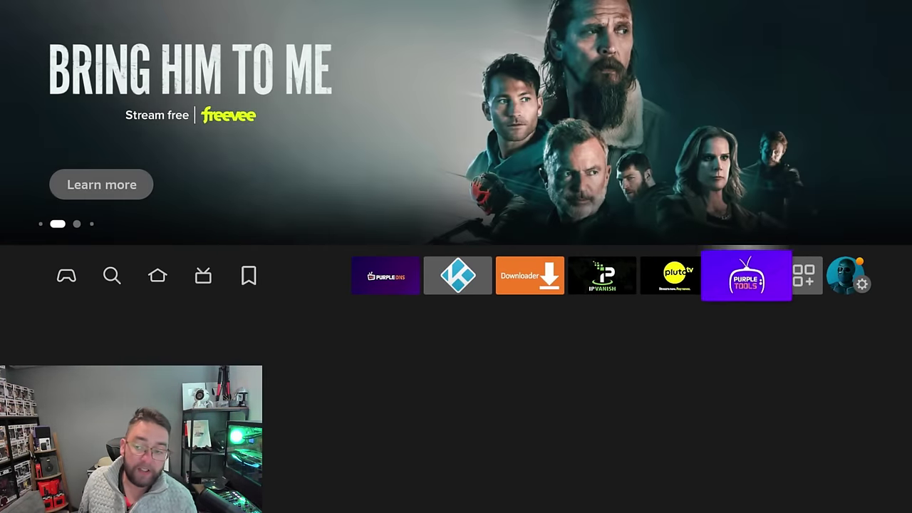
key("Right")
key("Right")
key("Down")
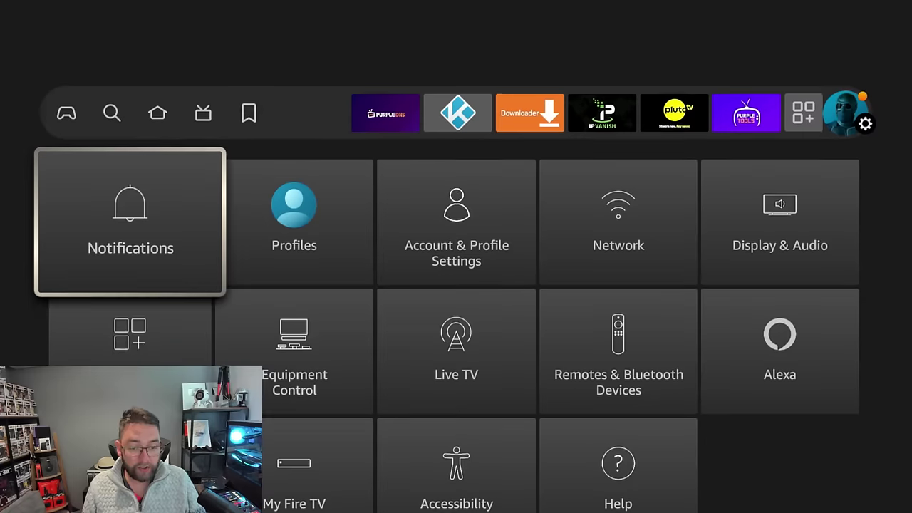
key("Down")
key("Right")
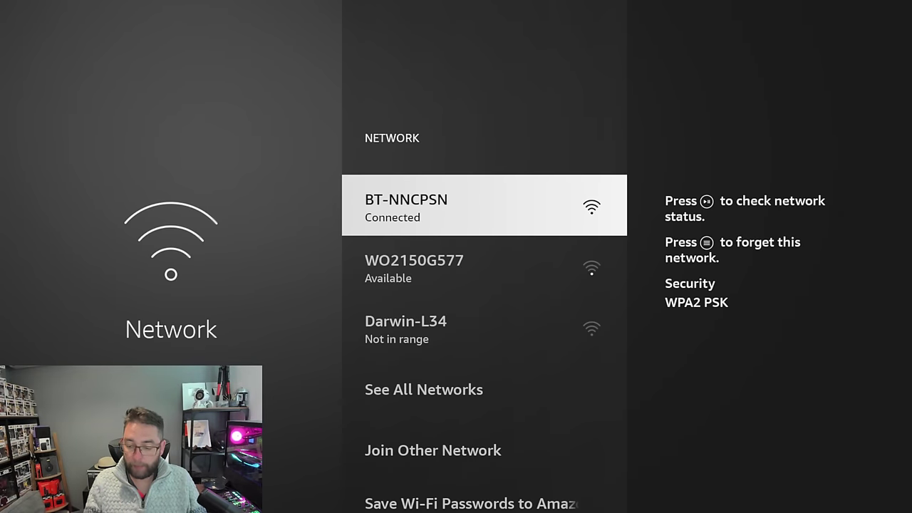
- Run a confirmed speed test on BT-NNCPSN, showing about 74 Mbps
key("space")
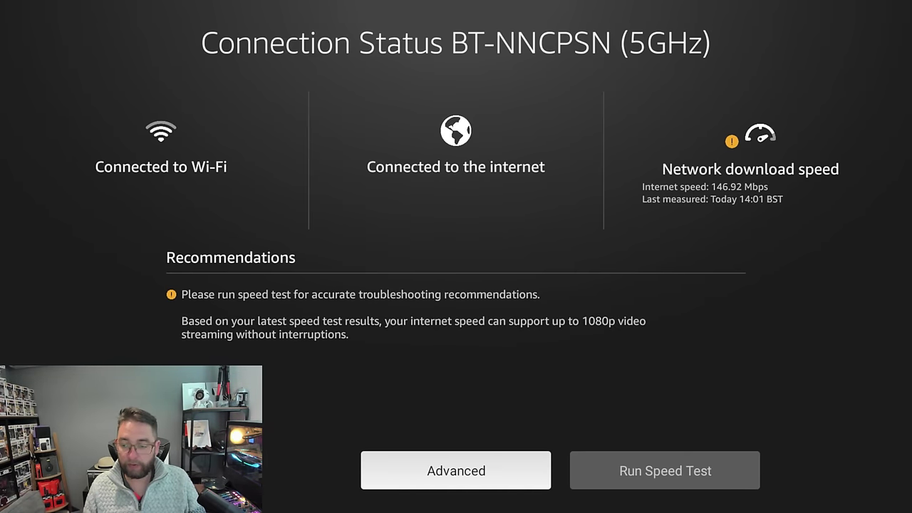
key("Right")
key("Return")
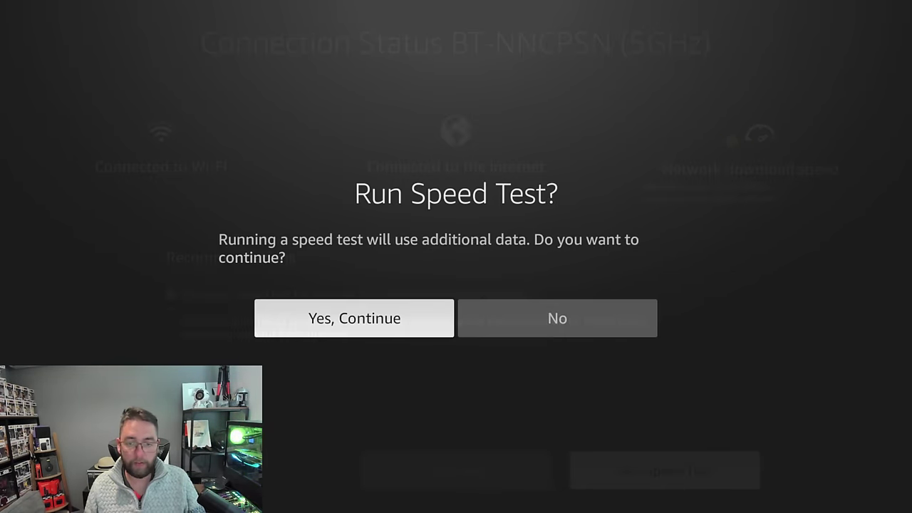
key("Return")
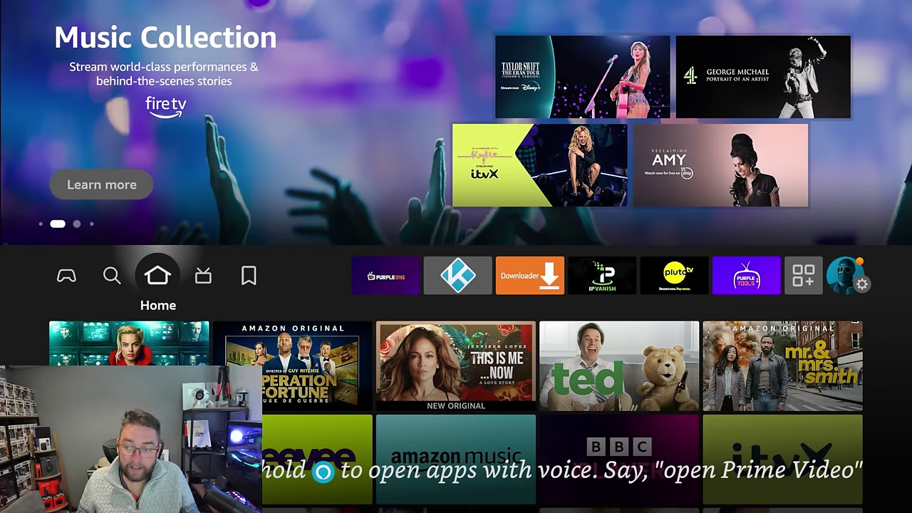
- Launch the Purple DNS app from the home row
key("Left")
key("Right")
key("Right")
key("Right")
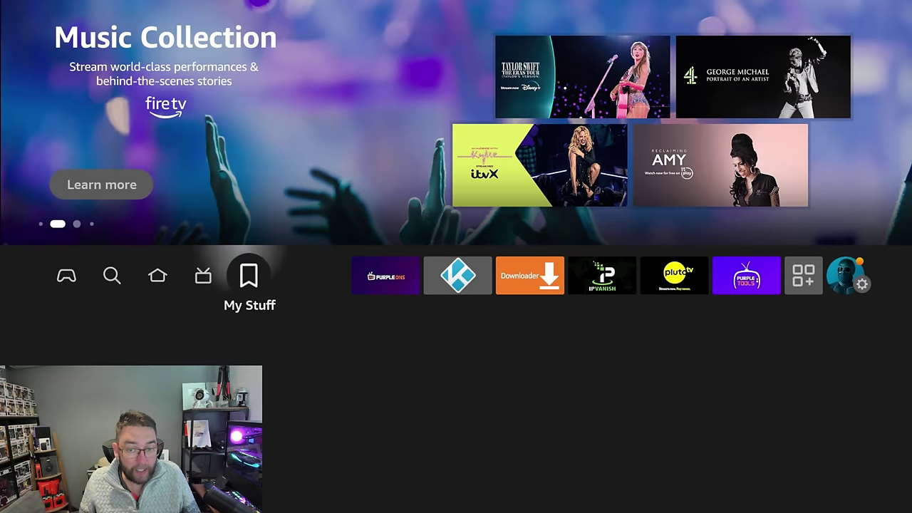
key("Right")
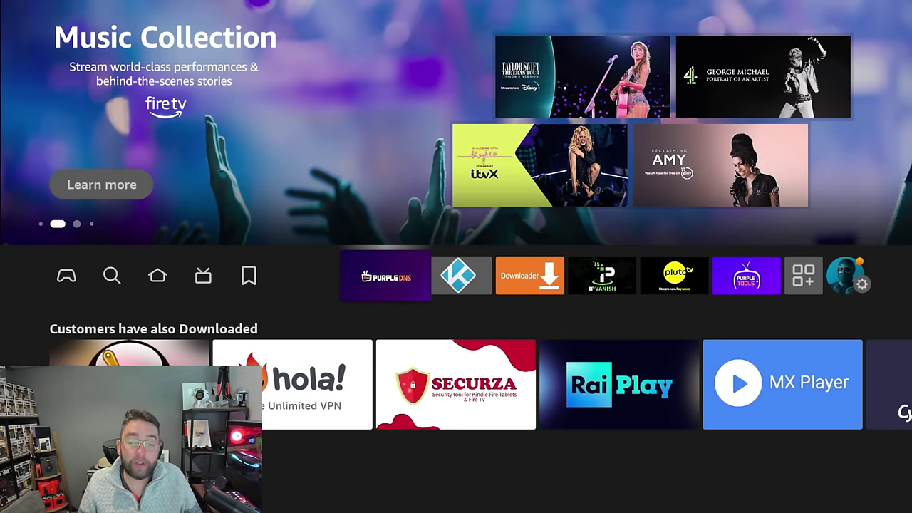
key("Return")
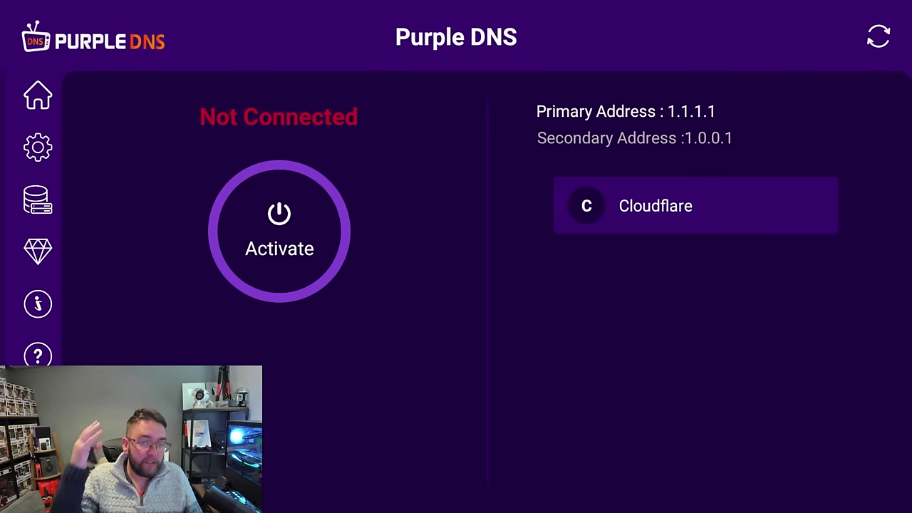
- Open Purple DNS's Public DNS provider list
key("Left")
key("Up")
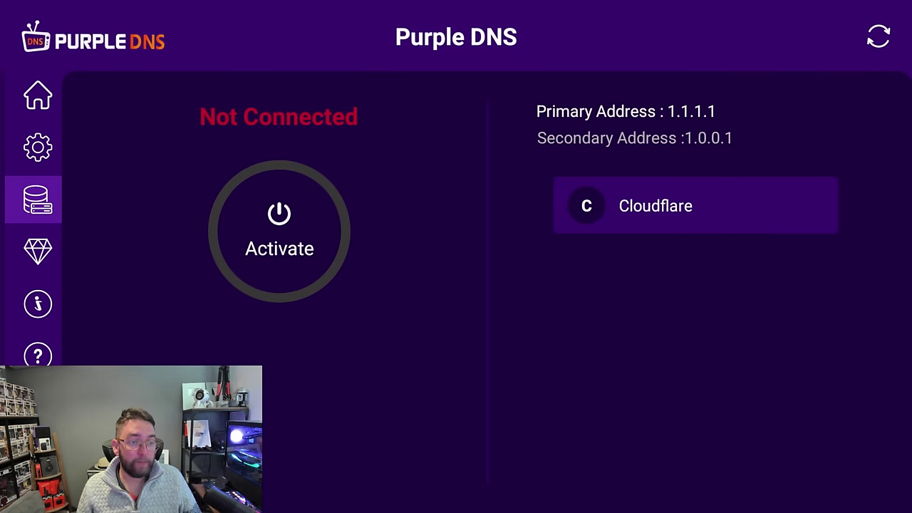
key("Down")
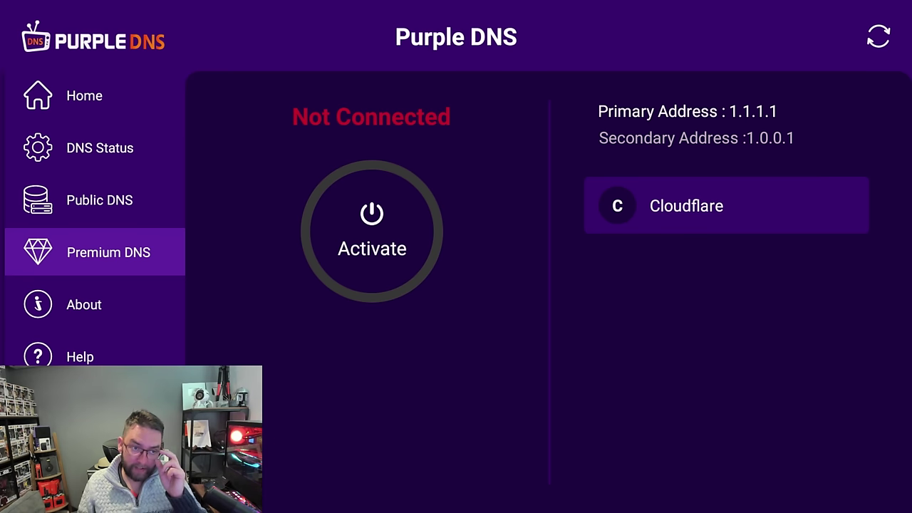
key("Up")
key("Return")
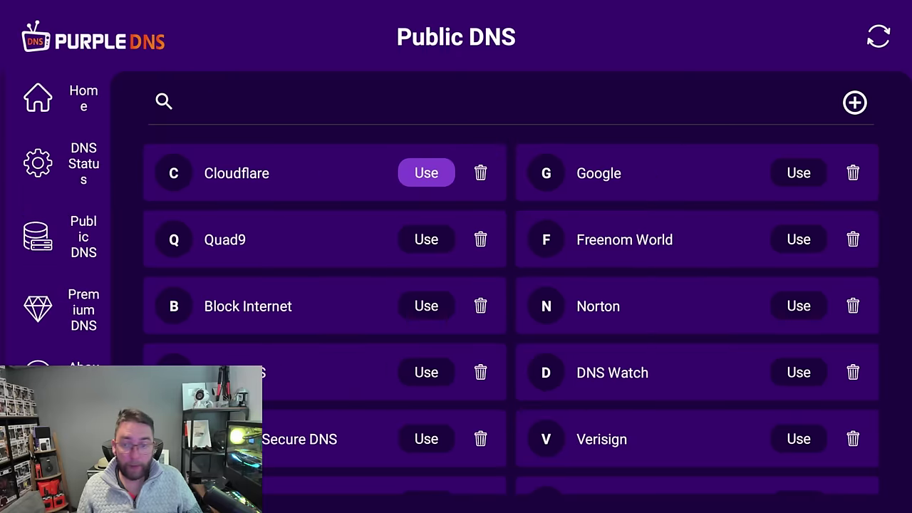
- Use and activate Cloudflare DNS (1.1.1.1 / 1.0.0.1), then go home
key("Right")
key("Right")
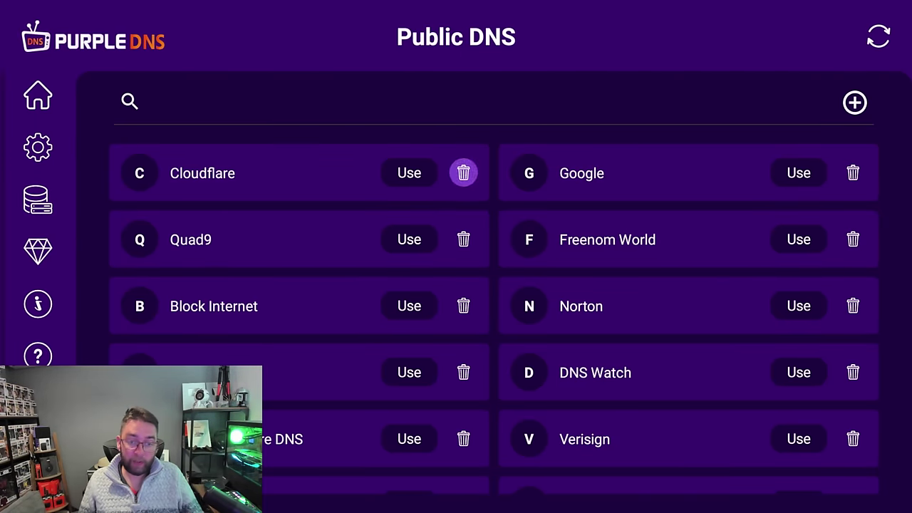
key("Down")
key("Down")
key("Down")
key("Down")
key("Down")
key("Up")
key("Up")
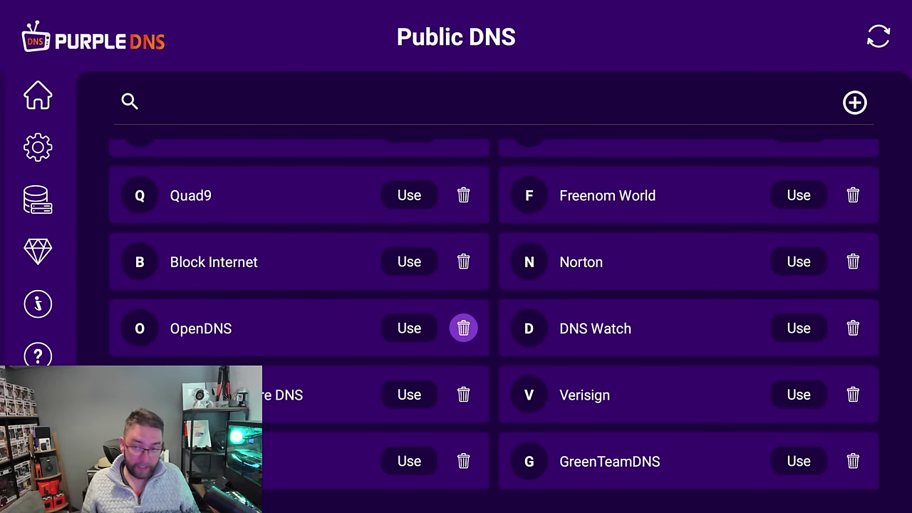
key("Up")
key("Up")
key("Up")
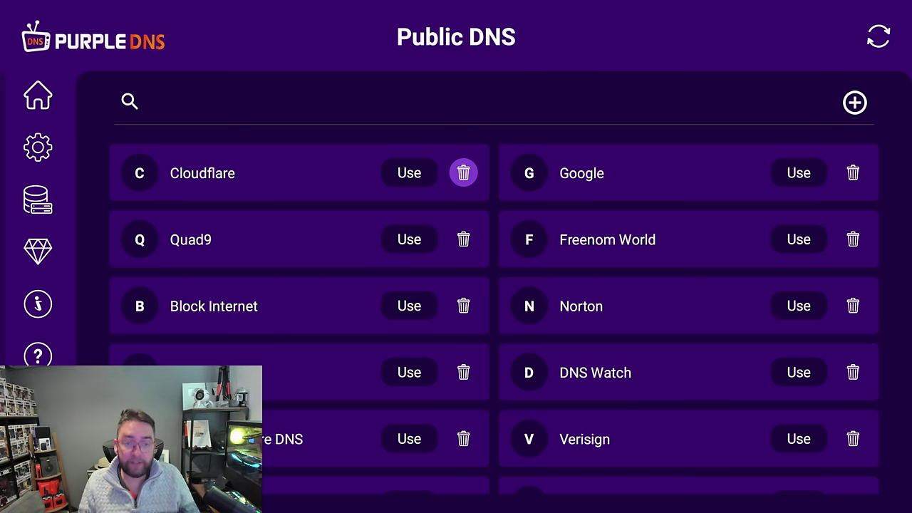
key("Left")
key("Return")
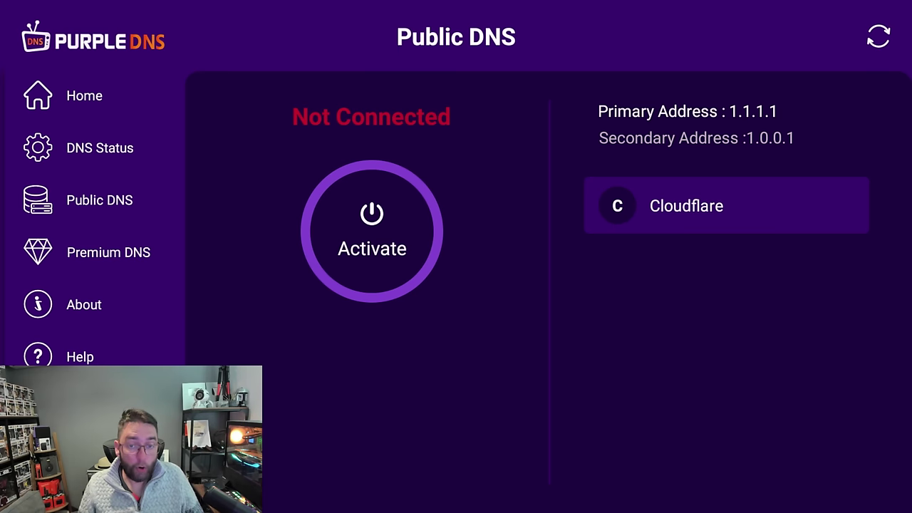
key("Return")
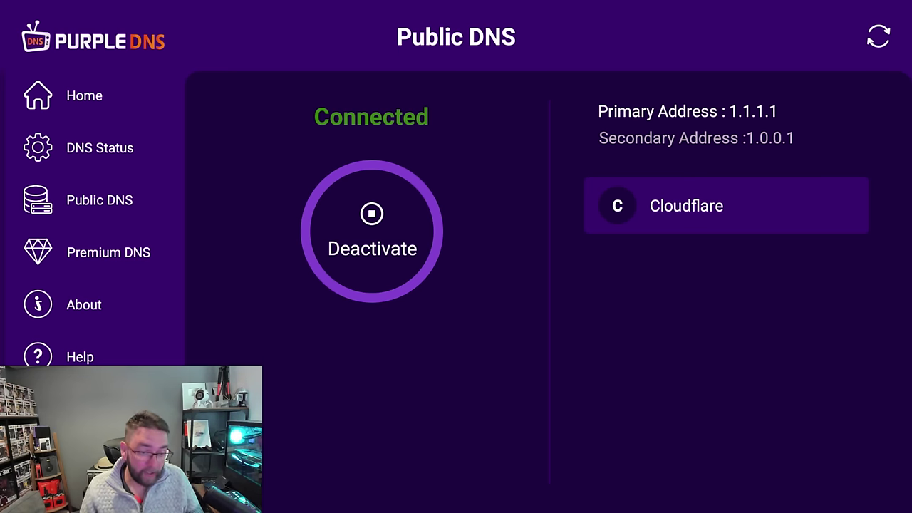
key("Home")
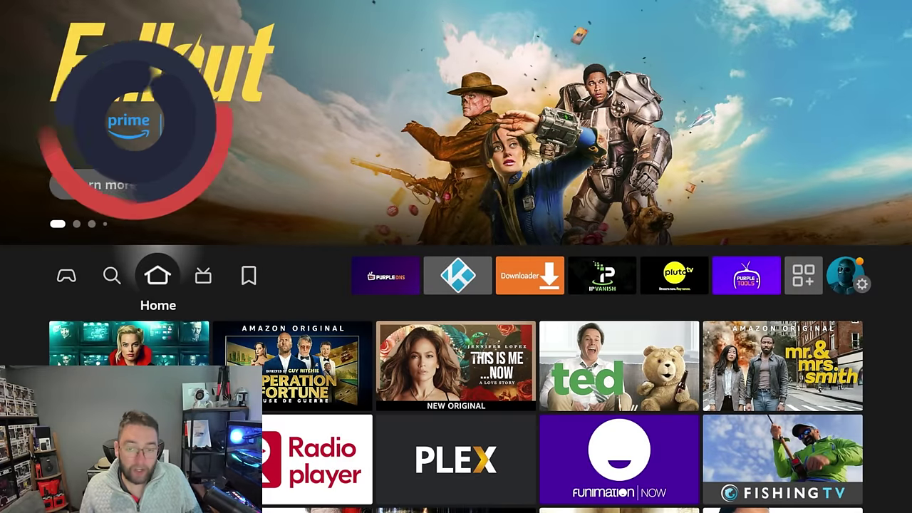
- Launch Downloader and bring up the keyboard for its URL field
key("Right")
key("Right")
key("Right")
key("Right")
key("Right")
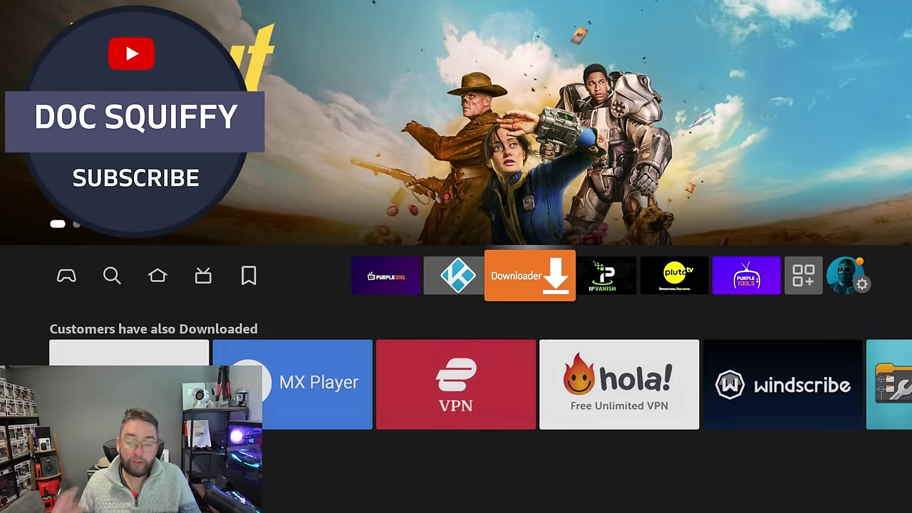
key("Return")
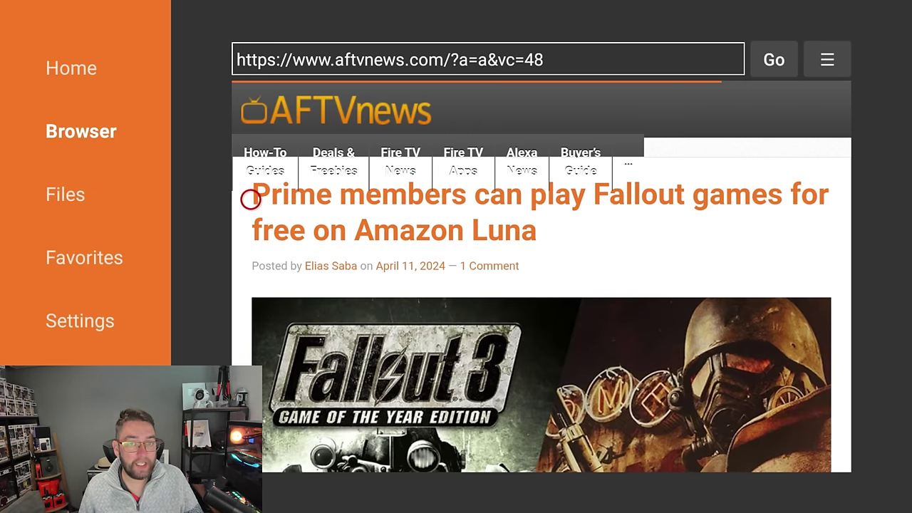
key("Return")
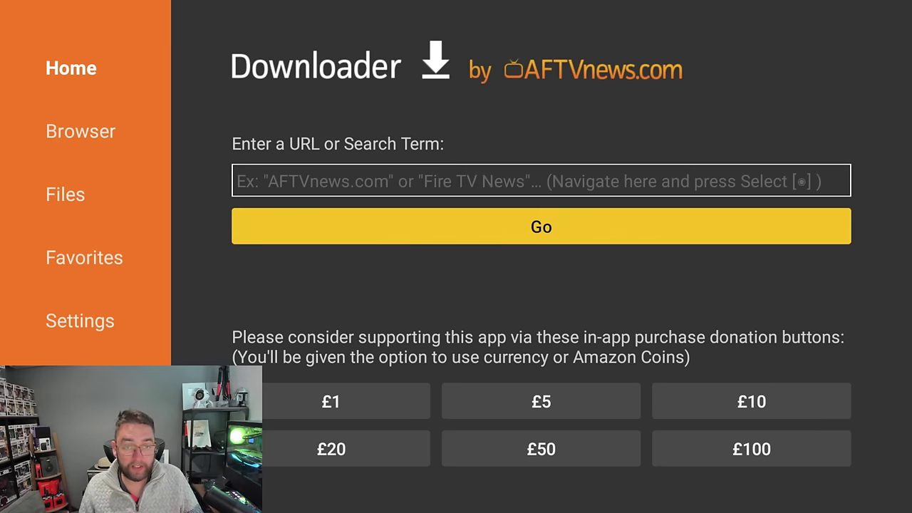
key("Right")
key("Return")
- Enter code 75726 and load the Doc Squiffy downloads page
key("Right")
key("Right")
key("Right")
key("Right")
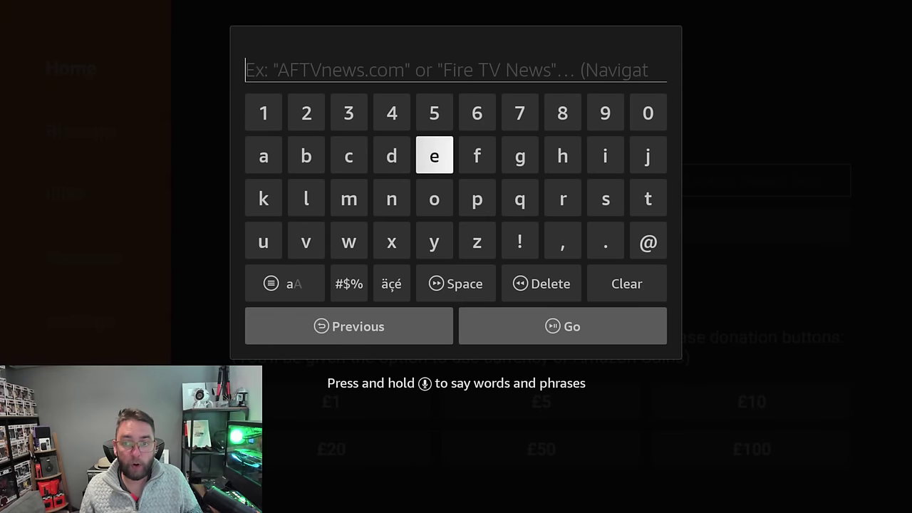
key("Right")
key("Right")
key("Up")
key("Return")
key("Left")
key("Left")
key("Left")
key("Right")
key("Return")
key("Right")
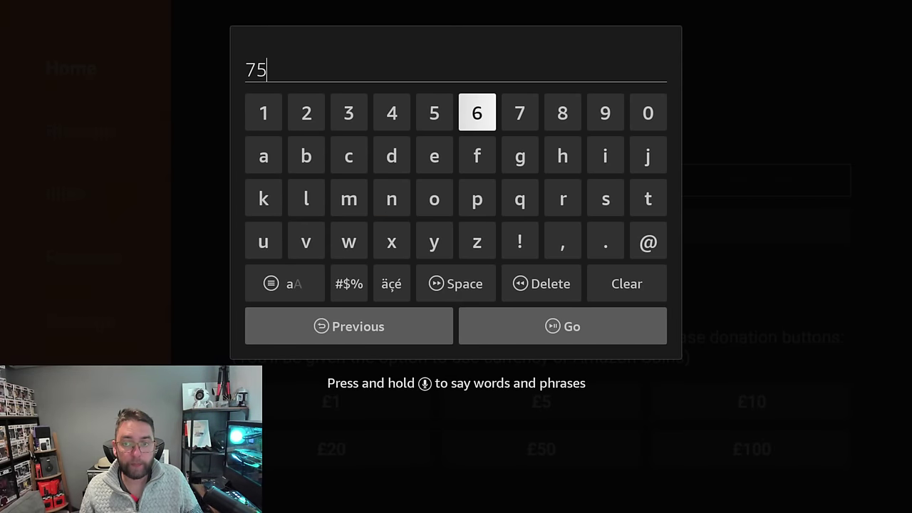
key("Right")
key("Return")
key("Down")
key("Left")
key("Left")
key("Left")
key("Left")
key("Left")
key("Up")
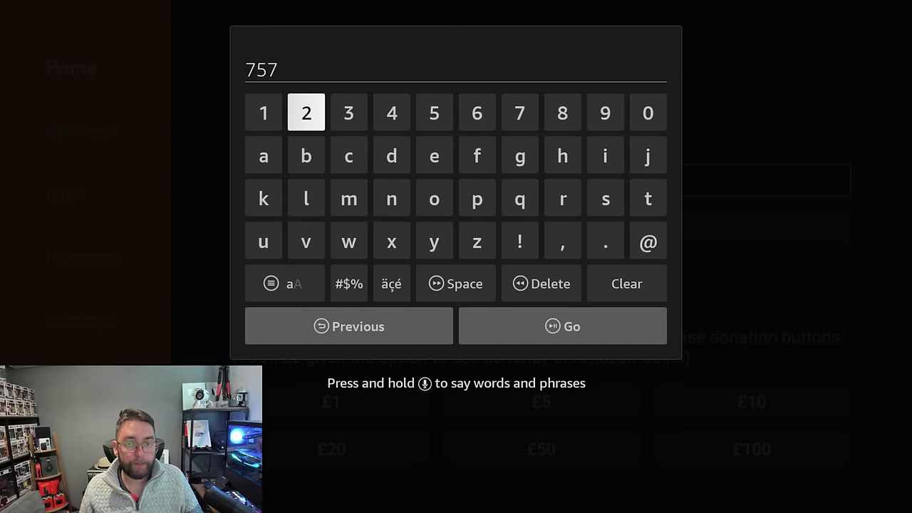
key("Return")
key("Right")
key("Right")
key("Right")
key("Right")
key("Return")
key("Down")
key("Down")
key("Down")
key("Down")
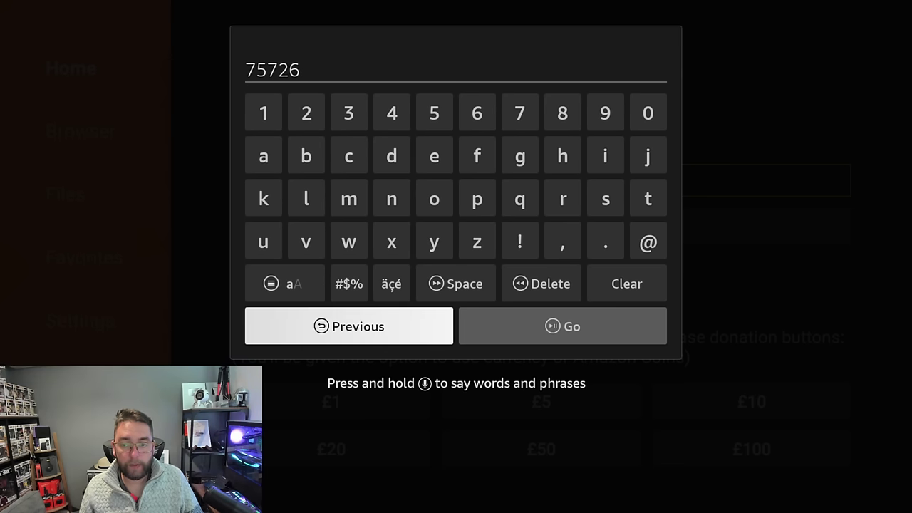
key("Right")
key("Return")
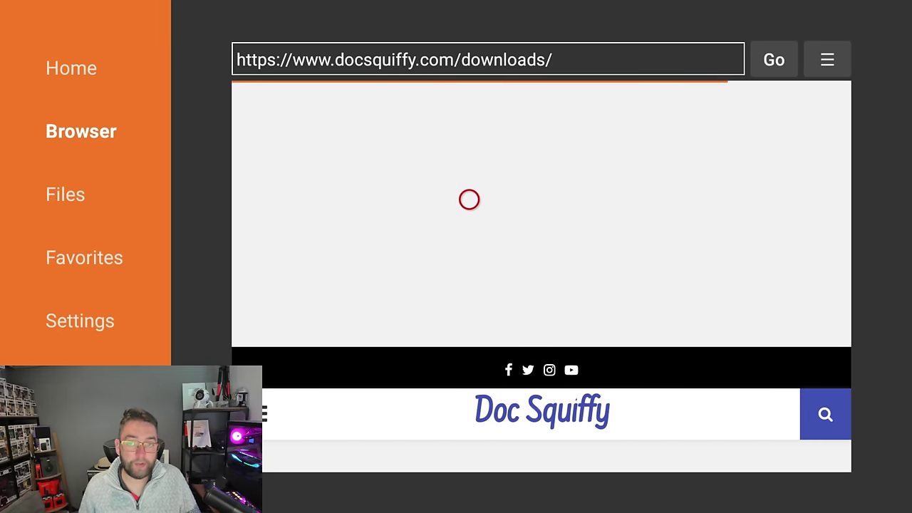
scroll(468, 451, "down", 5)
scroll(468, 452, "down", 3)
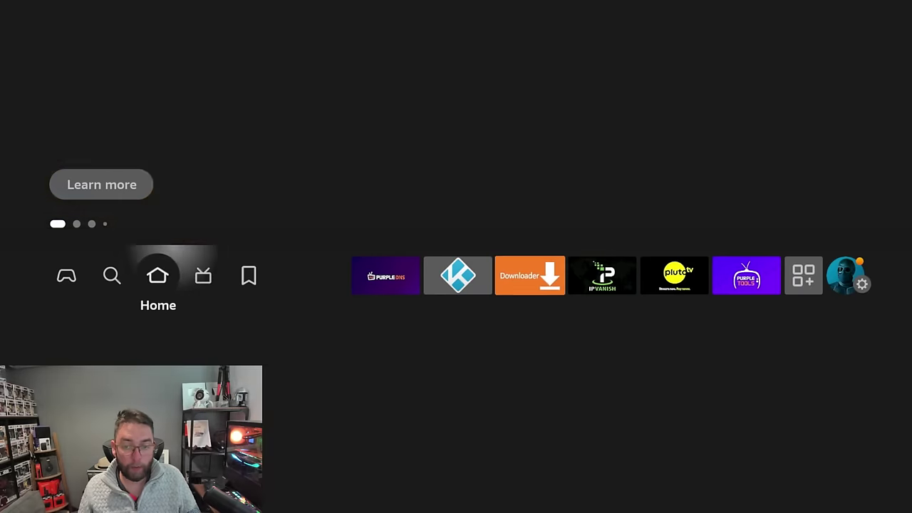
- Navigate to Network in Fire TV Settings
key("Right")
key("Right")
key("Right")
key("Right")
key("Right")
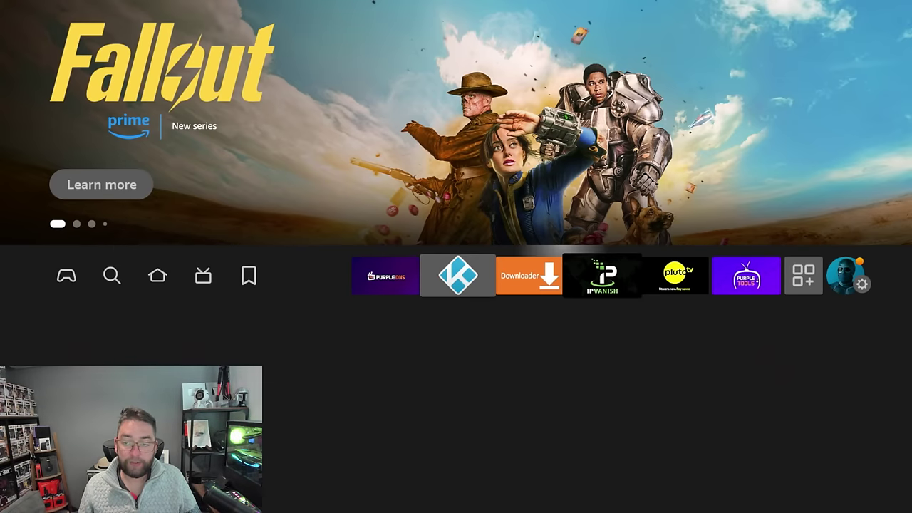
key("Right")
key("Right")
key("Right")
key("Right")
key("Right")
key("Down")
key("Right")
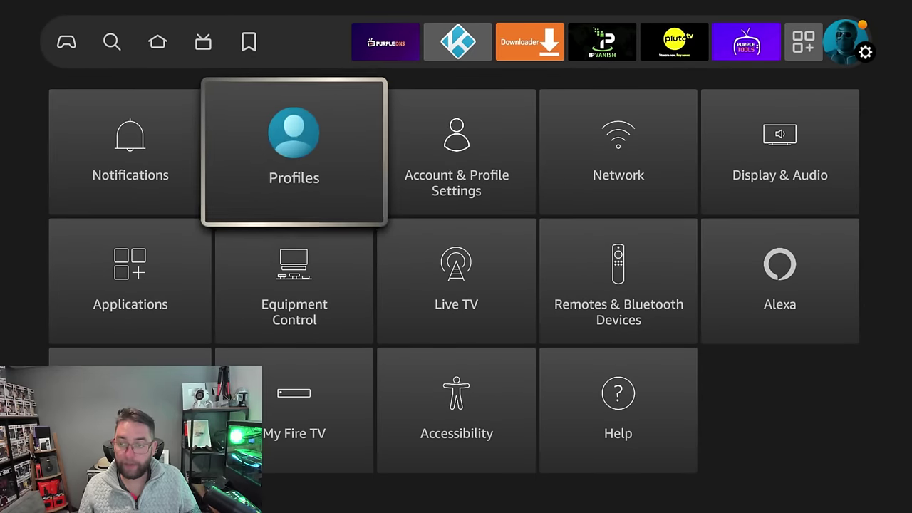
key("Right")
key("Right")
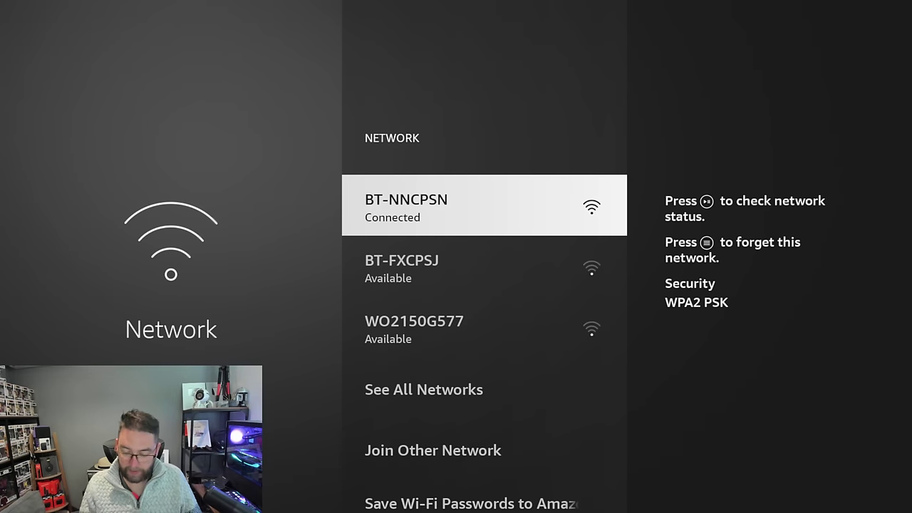
- Run a fresh speed test on the connected network, now reporting 163.05 Mbps
key("space")
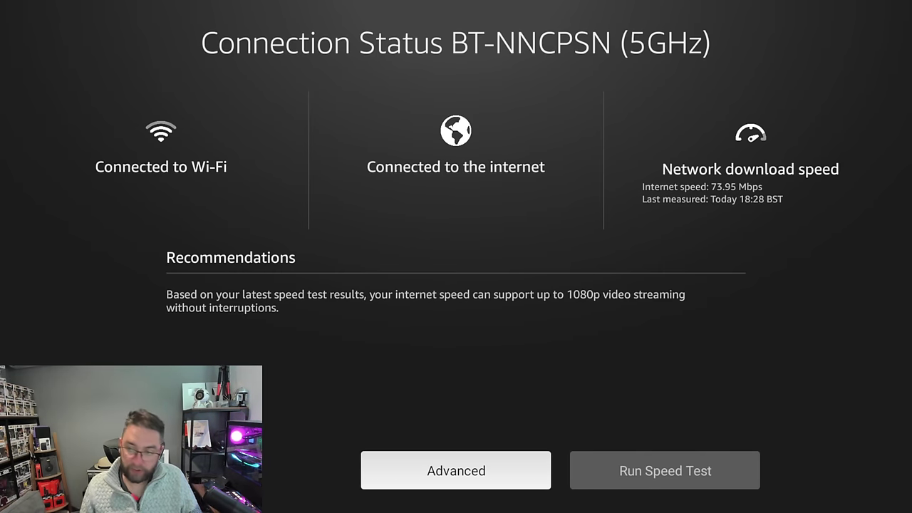
key("Right")
key("Left")
key("Right")
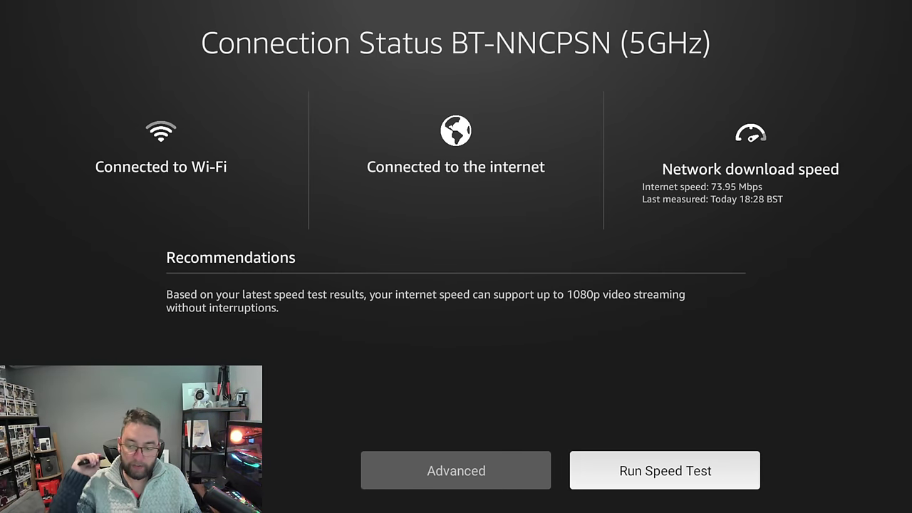
key("Return")
key("Return")
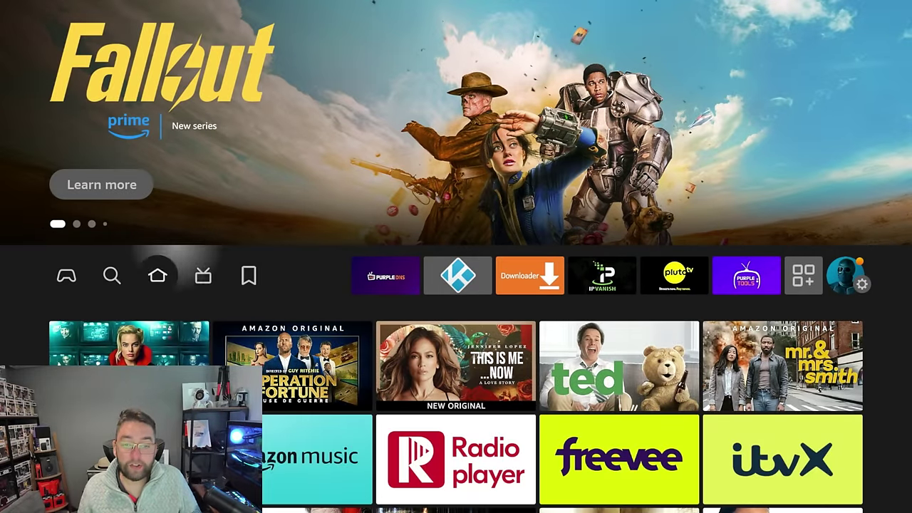
key("Right")
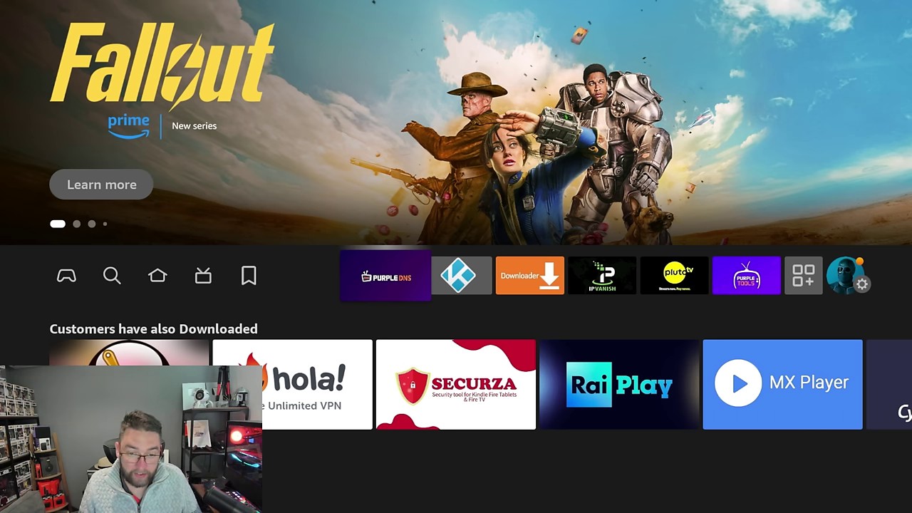
- Spell 'Purple' on the Fire TV search keyboard
key("Left")
key("Left")
key("Left")
key("Left")
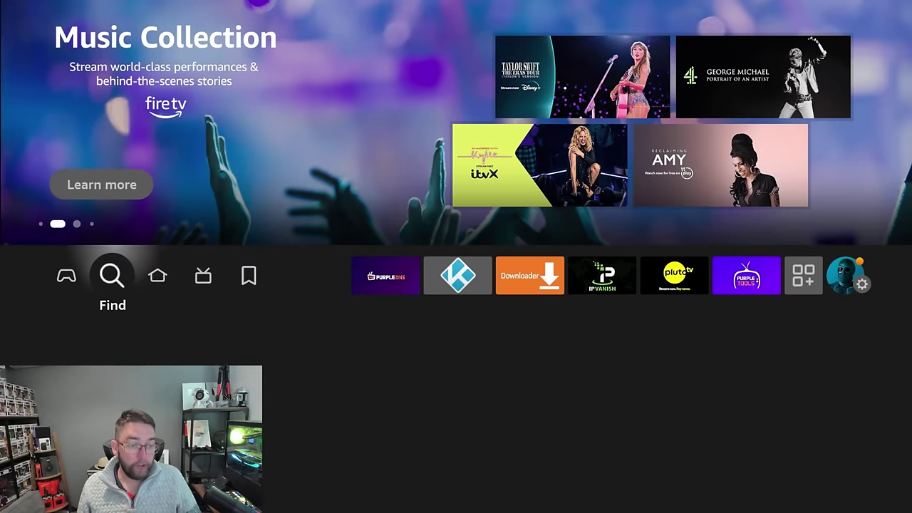
key("Down")
key("Return")
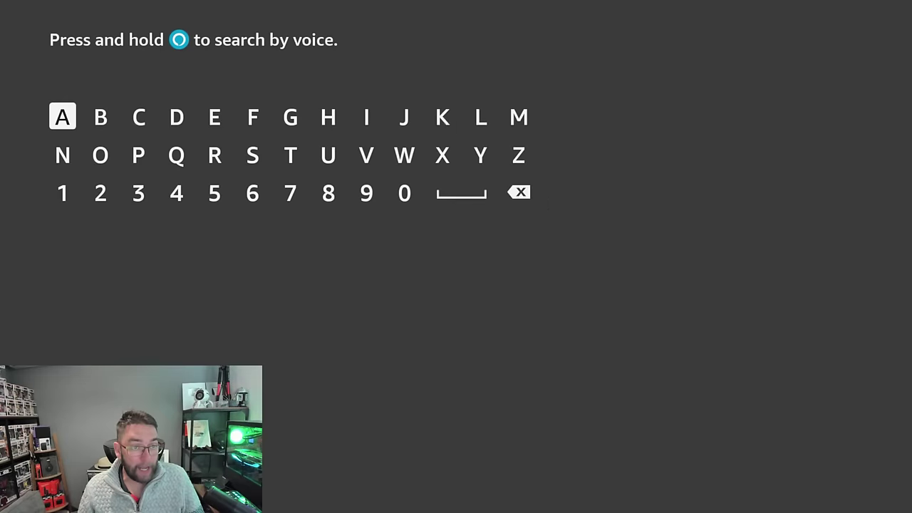
key("Right")
key("Right")
key("Right")
key("Down")
key("Left")
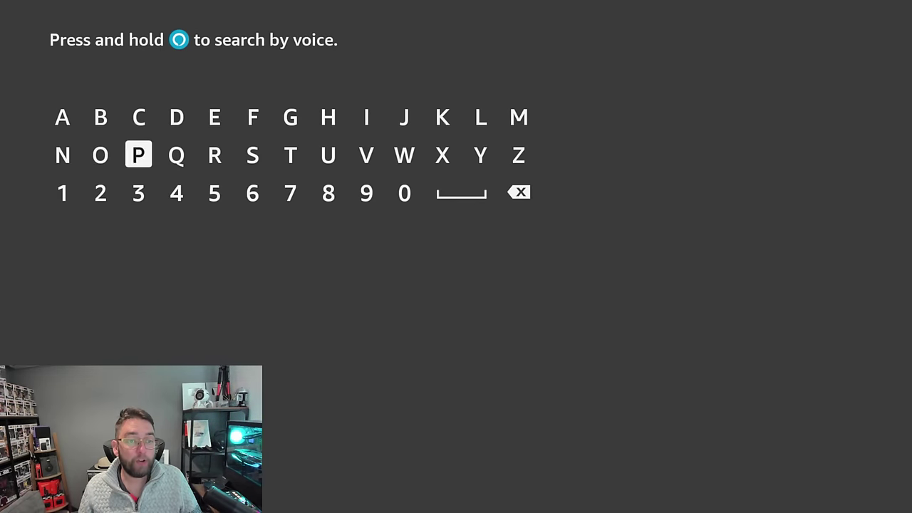
key("Return")
key("Right")
key("Right")
key("Right")
key("Right")
key("Right")
key("Return")
key("Left")
key("Left")
key("Left")
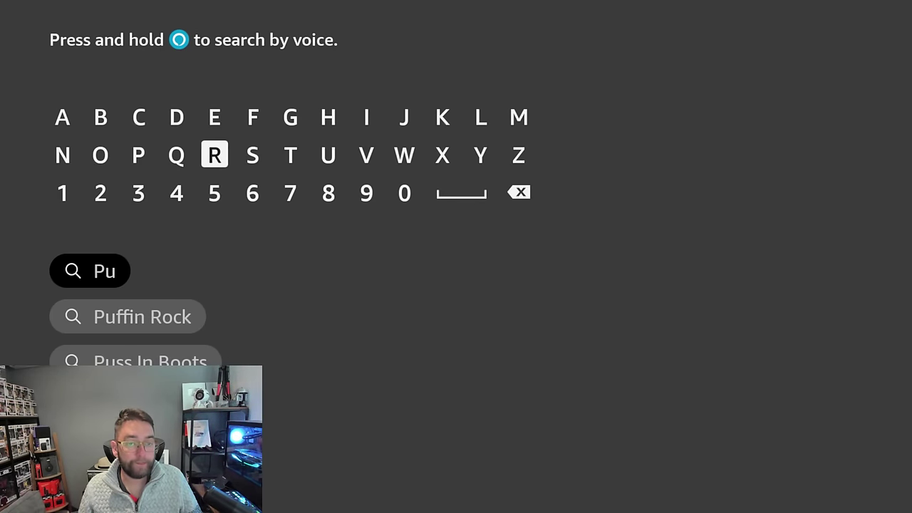
key("Return")
key("Left")
key("Left")
key("Left")
key("Right")
key("Return")
key("Up")
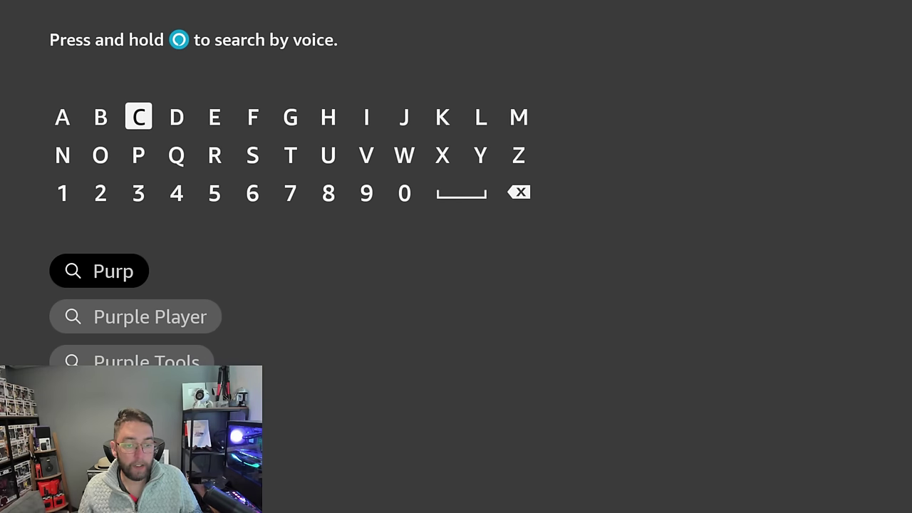
key("Right")
key("Right")
key("Right")
key("Right")
key("Right")
key("Right")
key("Right")
key("Right")
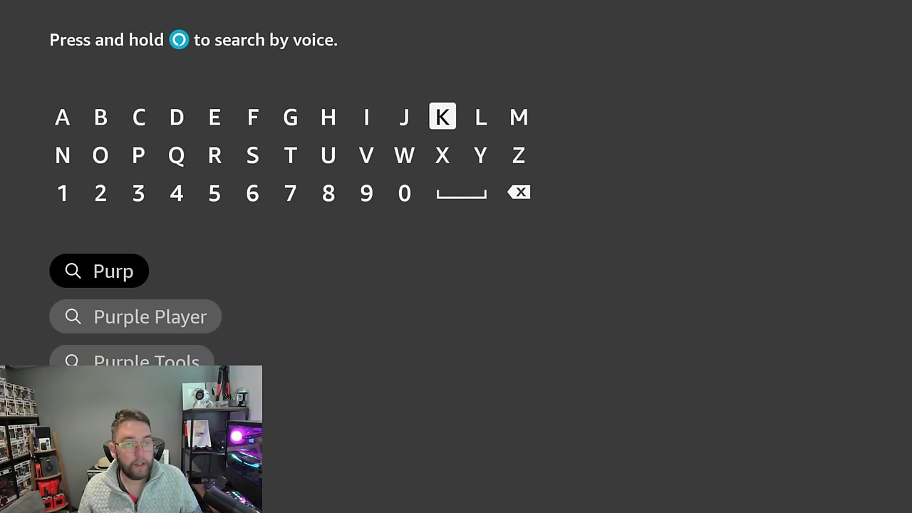
key("Right")
key("Return")
key("Left")
key("Left")
key("Left")
key("Left")
key("Left")
key("Return")
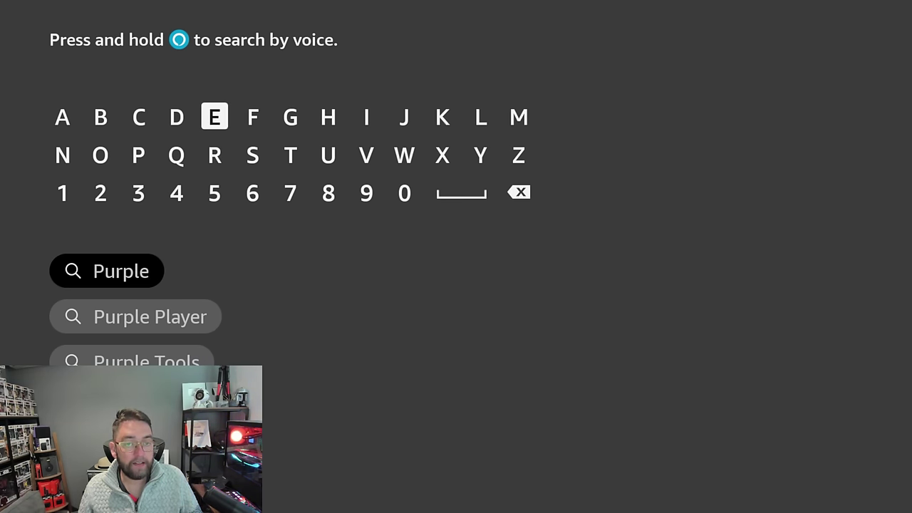
- Add ' Dns' and select the Purple Dns suggestion
key("Down")
key("Down")
key("Right")
key("Right")
key("Right")
key("Right")
key("Right")
key("Return")
key("Up")
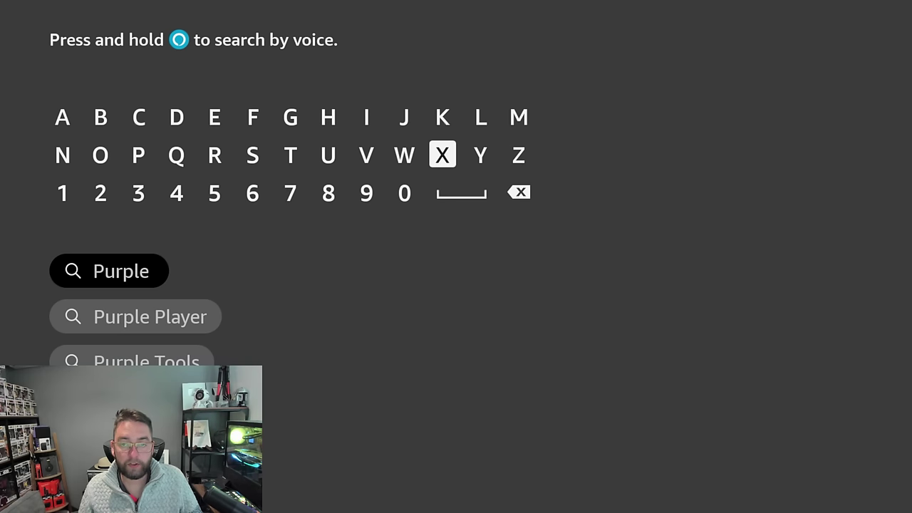
key("Left")
key("Left")
key("Left")
key("Up")
key("Return")
key("Down")
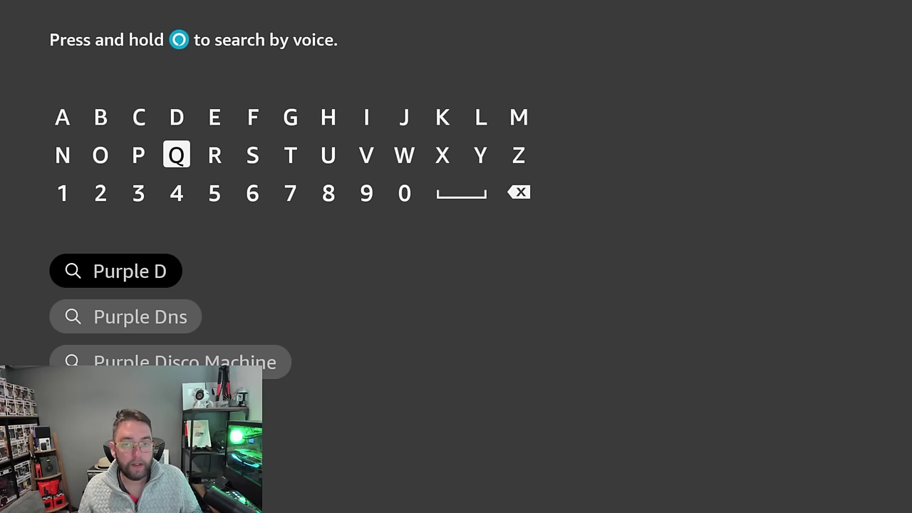
key("Left")
key("Left")
key("Left")
key("Return")
key("Right")
key("Right")
key("Right")
key("Right")
key("Right")
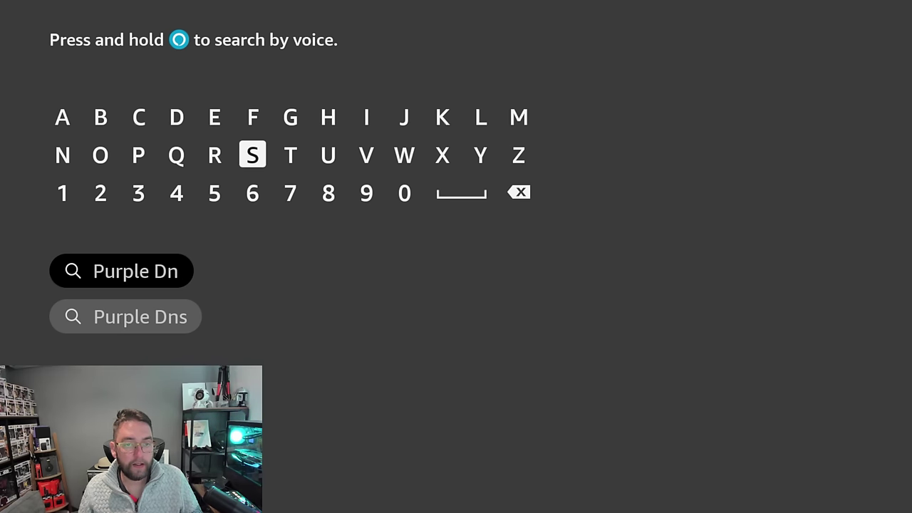
key("Return")
key("Down")
key("Down")
key("Return")
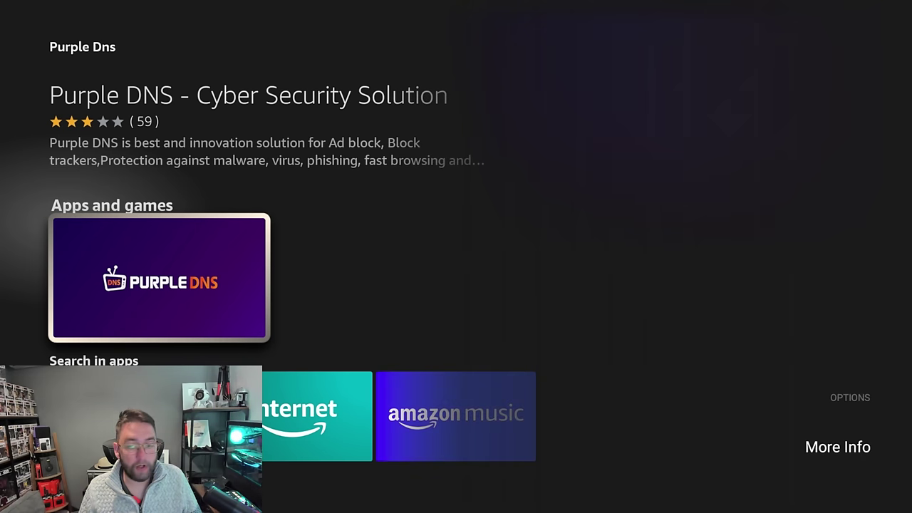
- Select the Purple DNS – Cyber Security Solution tile to view its details page
key("Return")
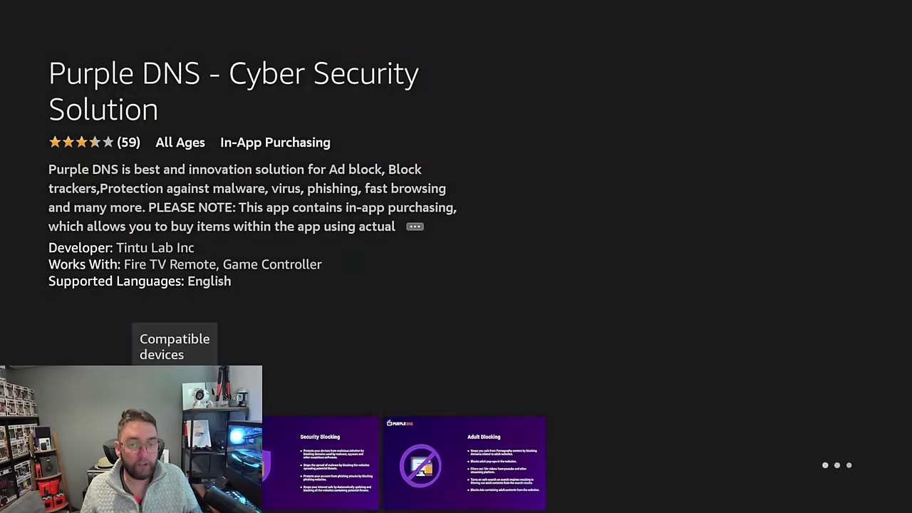